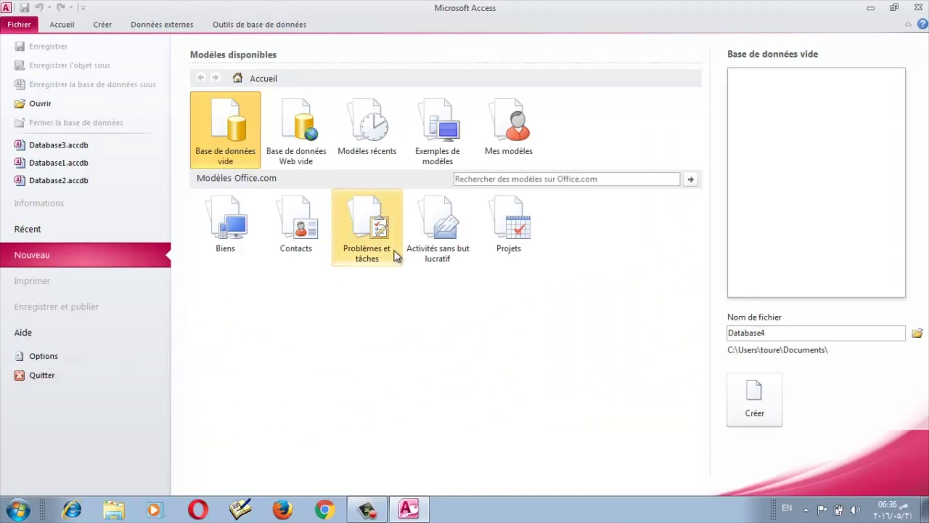
# Close Microsoft Access and relaunch it from the Windows Run dialog with the command msaccess
pyautogui.click(921, 12)
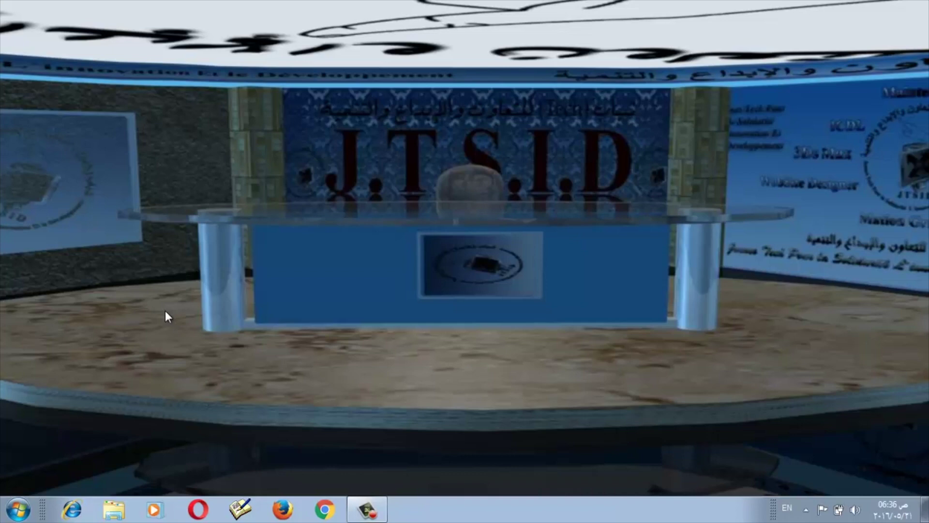
pyautogui.press('super+r')
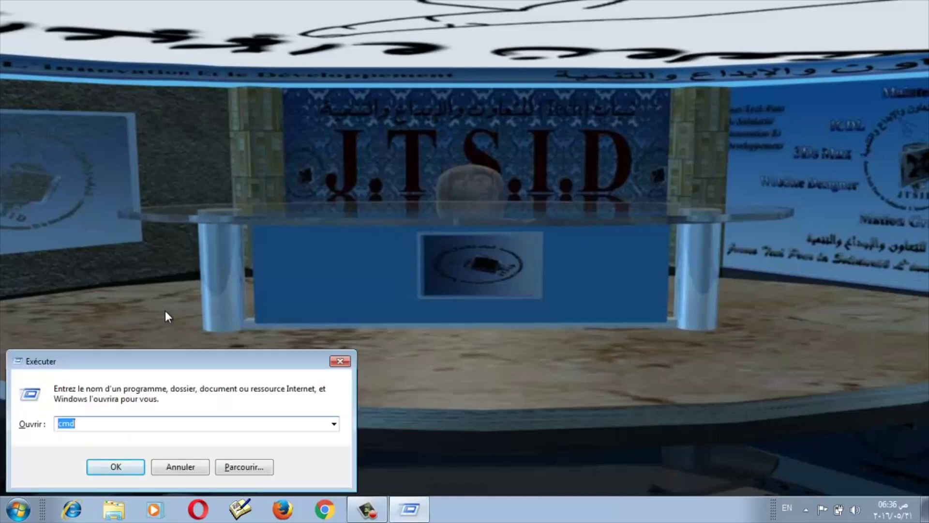
pyautogui.write('msqccess')
pyautogui.press('Left')
pyautogui.press('Left')
pyautogui.press('Left')
pyautogui.press('Left')
pyautogui.press('Left')
pyautogui.press('BackSpace')
pyautogui.write('a')
pyautogui.press('Return')
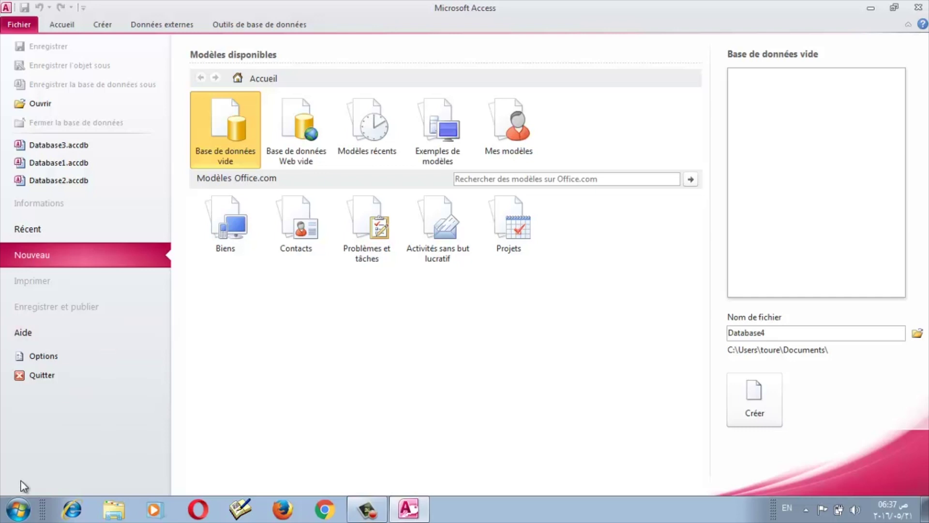
pyautogui.click(22, 502)
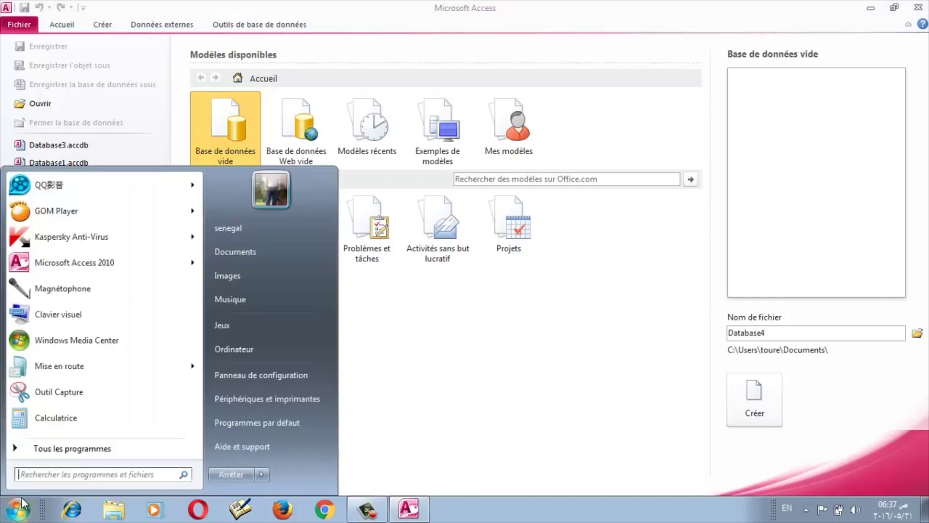
pyautogui.moveTo(71, 269)
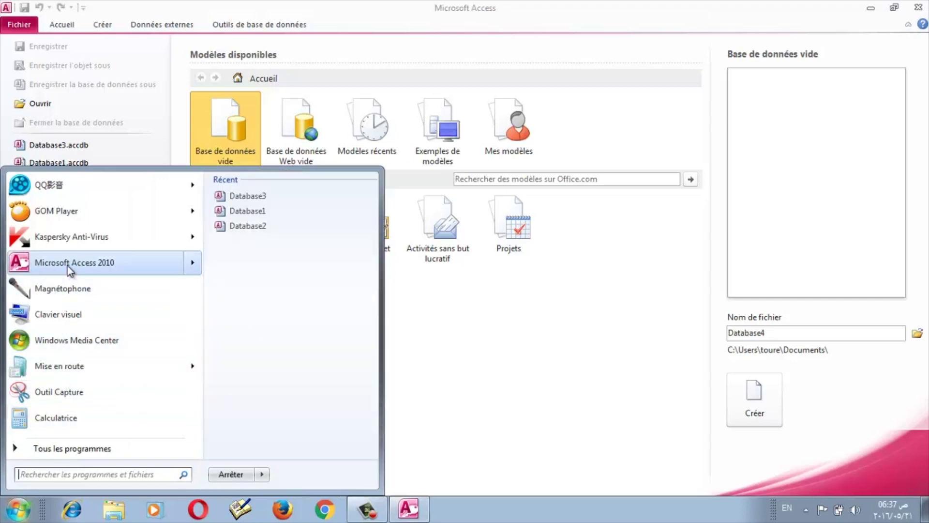
pyautogui.click(556, 355)
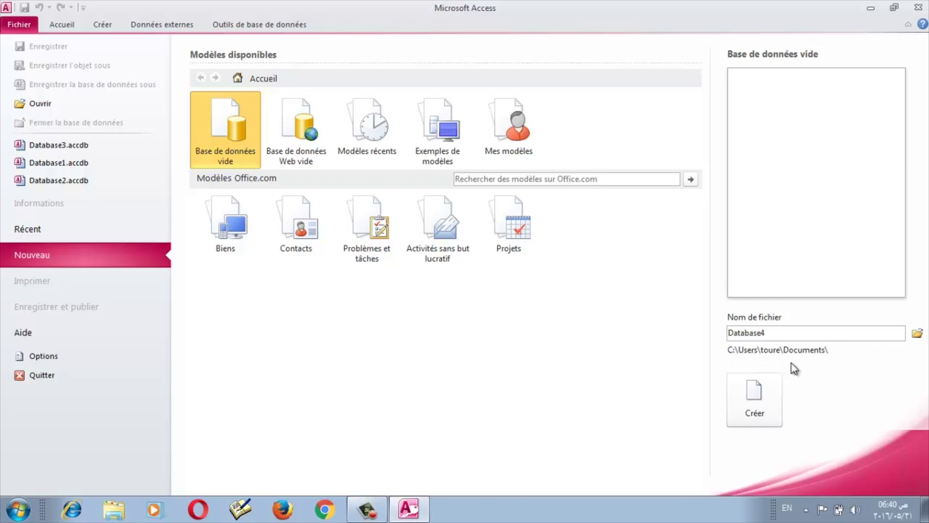
# Browse to D:\MBA\Access JTSID Wolof as the save location for the new blank database
pyautogui.click(918, 334)
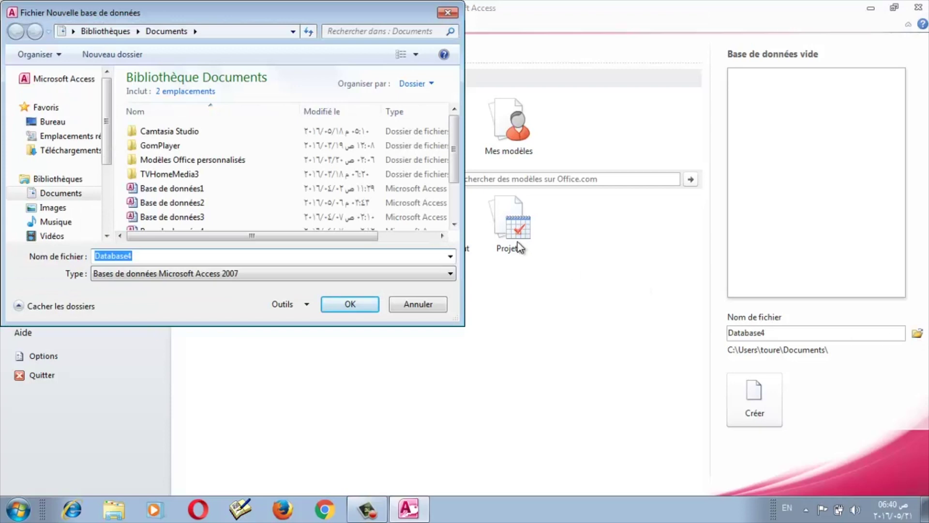
pyautogui.moveTo(107, 127); pyautogui.dragTo(108, 160)
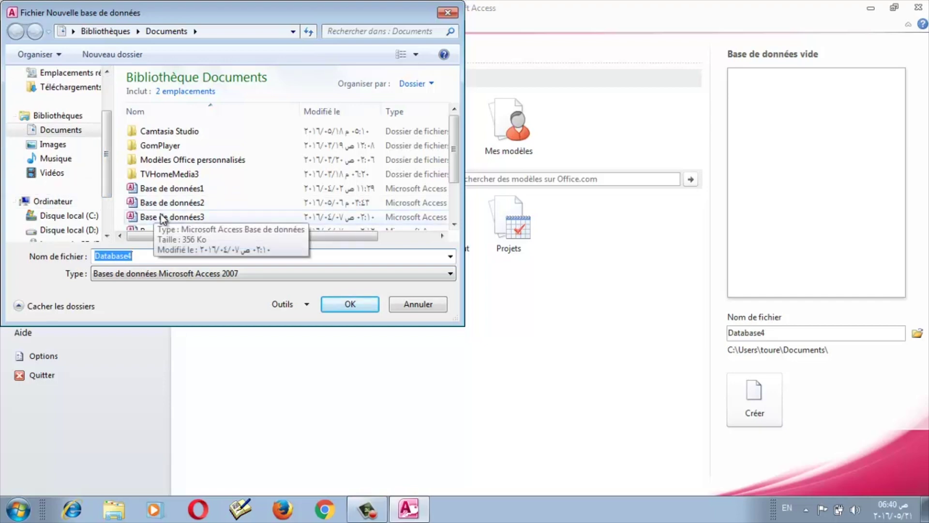
pyautogui.click(77, 232)
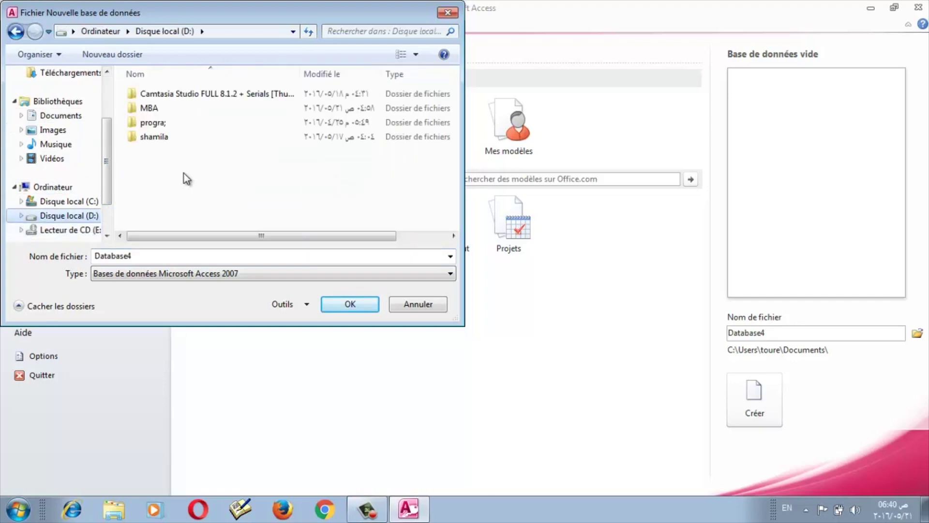
pyautogui.doubleClick(146, 108)
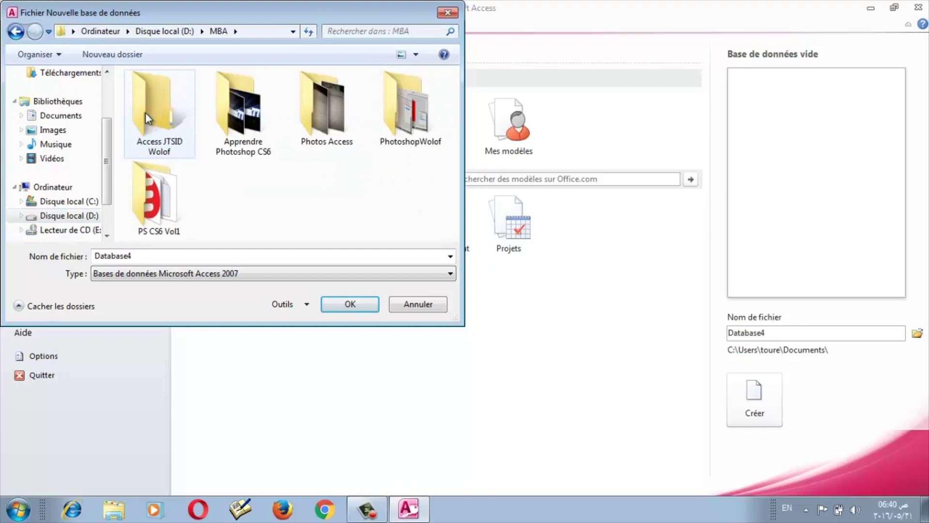
pyautogui.doubleClick(155, 135)
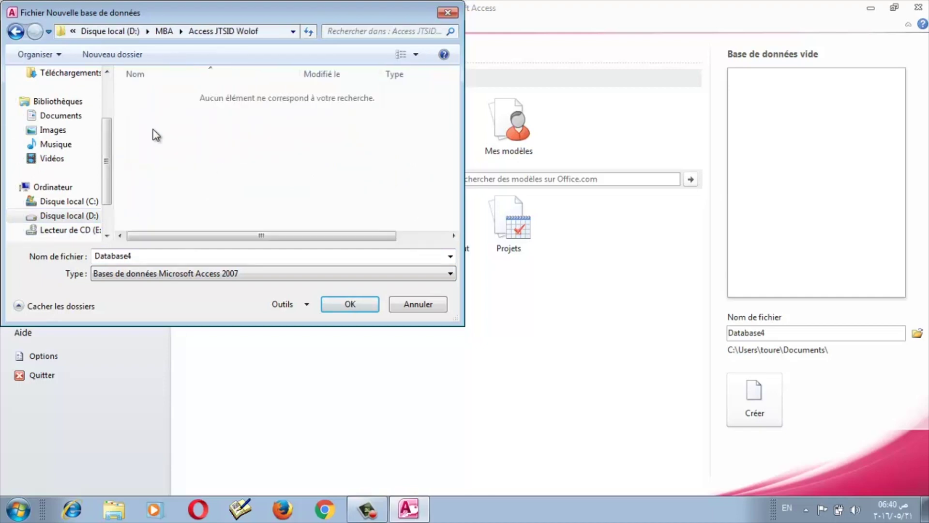
# Name the new database file Intro Access 2010
pyautogui.doubleClick(265, 257)
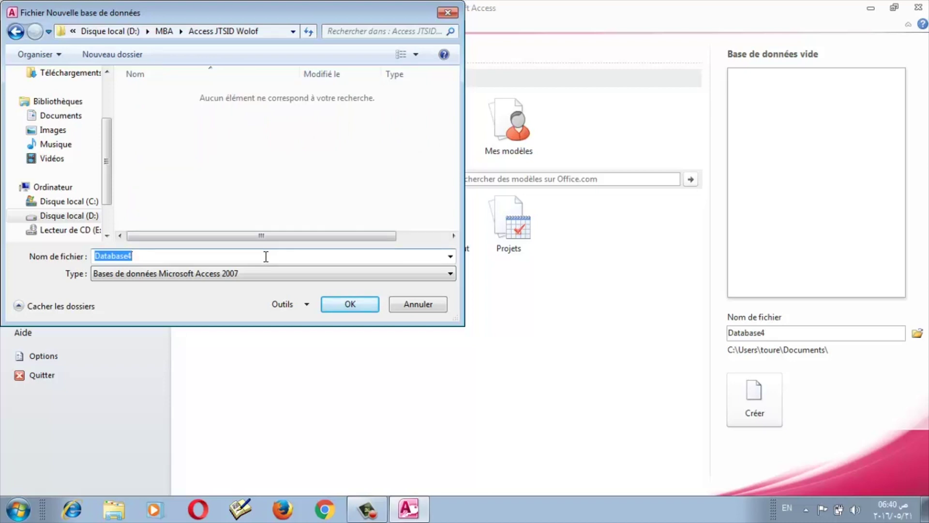
pyautogui.write('Itro')
pyautogui.press('Left')
pyautogui.press('Left')
pyautogui.press('Left')
pyautogui.write('n')
pyautogui.press('Right')
pyautogui.press('Right')
pyautogui.press('Right')
pyautogui.write('Access 2010')
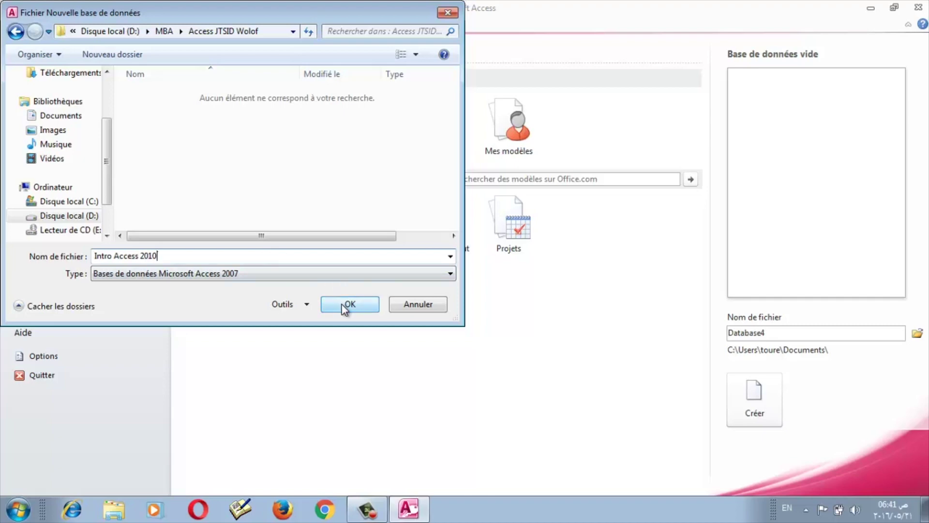
# Check the available file types, keep Bases de données Microsoft Access 2007, and create the blank database
pyautogui.click(342, 276)
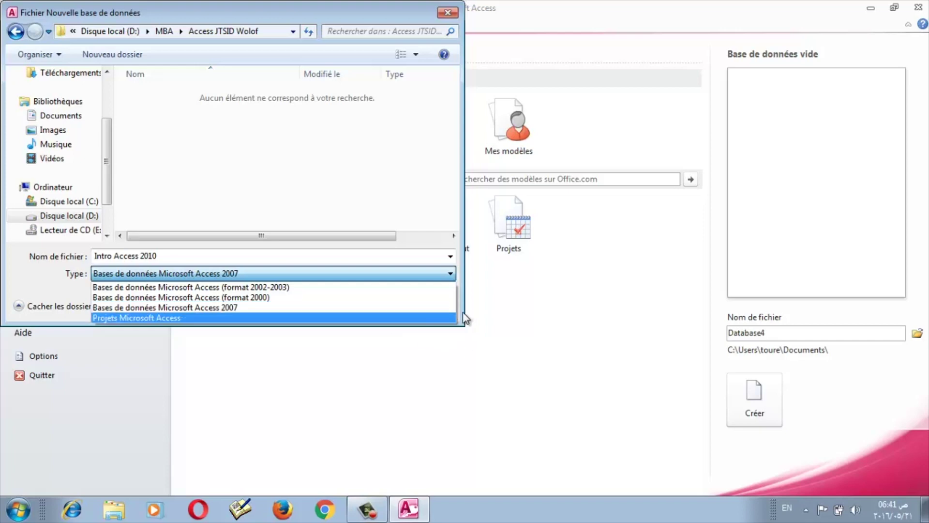
pyautogui.click(419, 272)
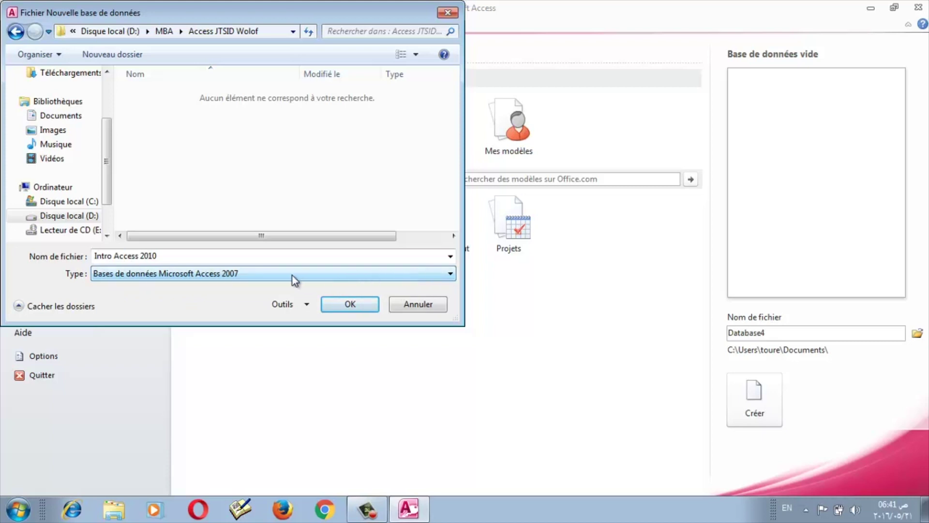
pyautogui.click(352, 308)
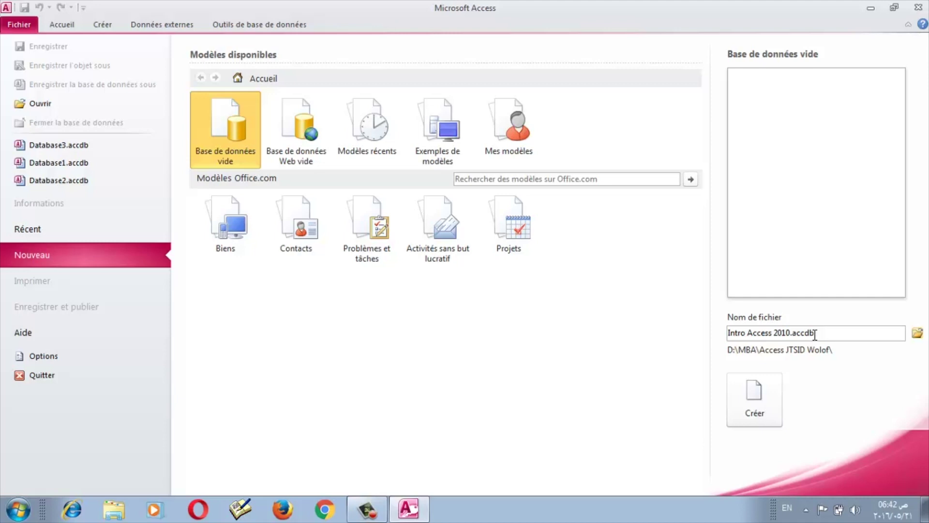
pyautogui.click(769, 394)
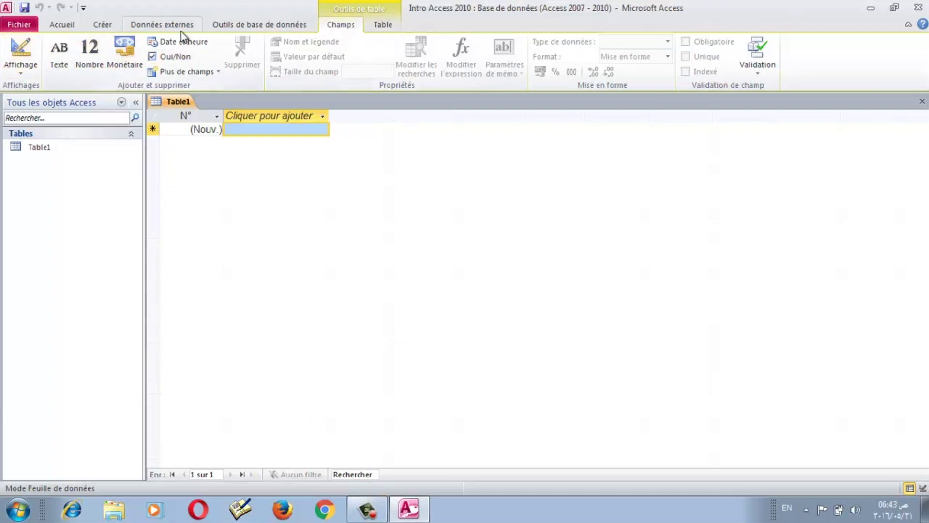
# Examine the new database's file options and the commands for home, creation, external data, database tools, fields and table
pyautogui.click(27, 27)
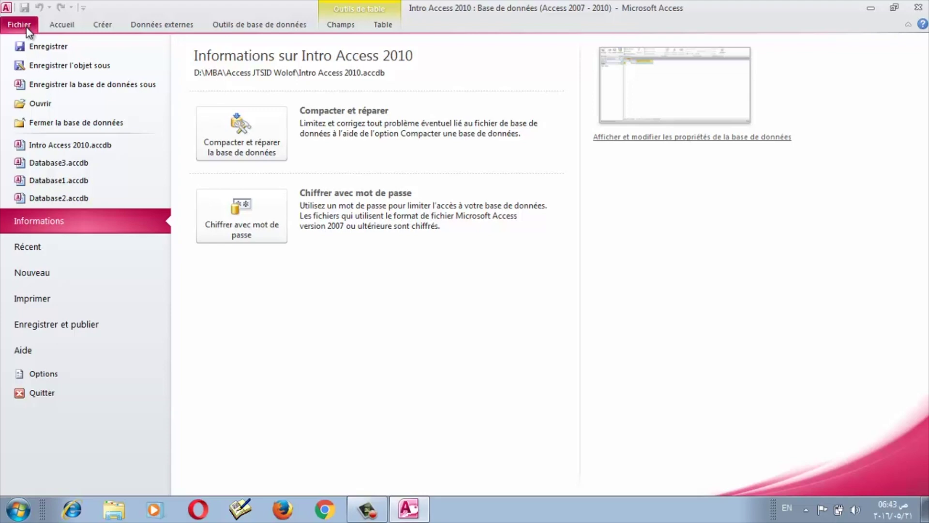
pyautogui.click(50, 270)
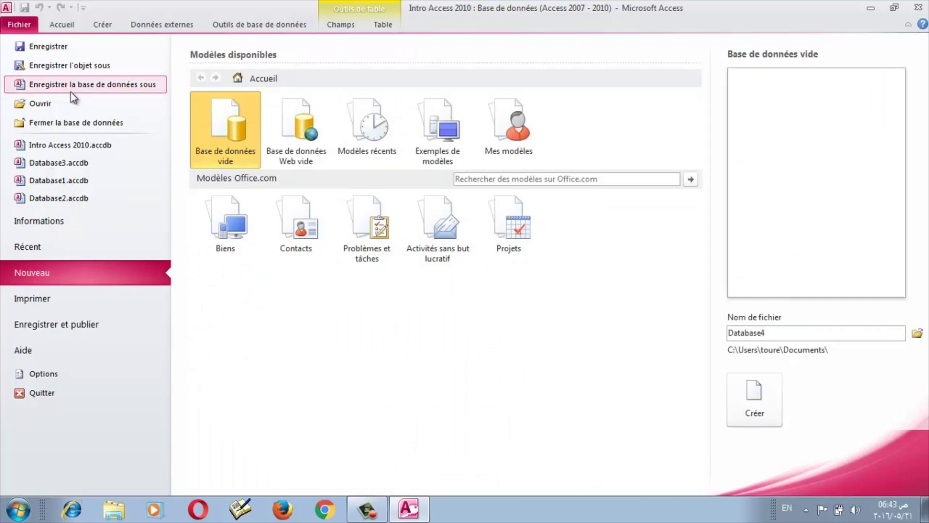
pyautogui.click(58, 26)
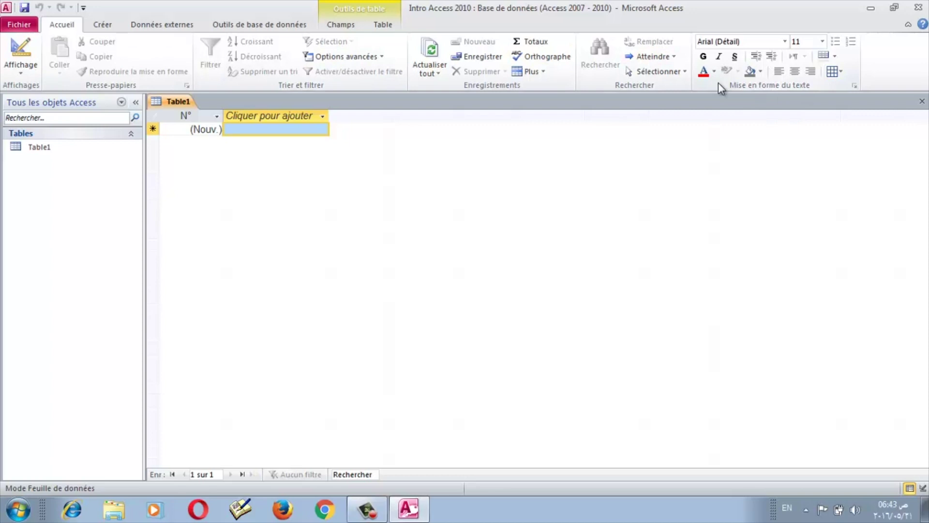
pyautogui.click(105, 26)
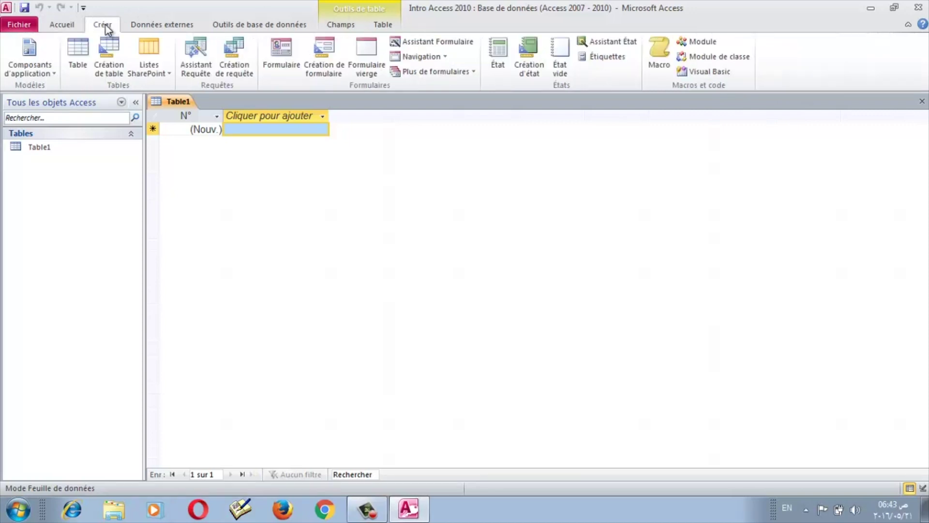
pyautogui.click(153, 24)
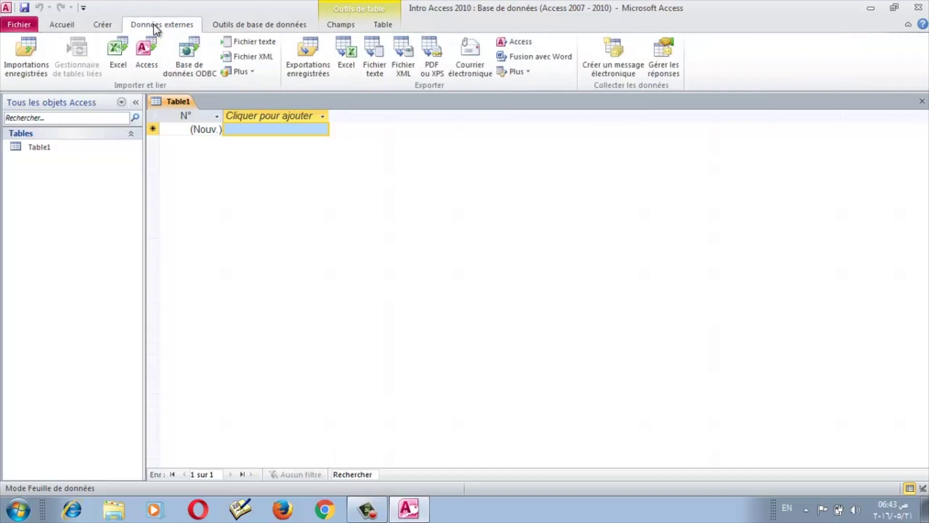
pyautogui.click(234, 25)
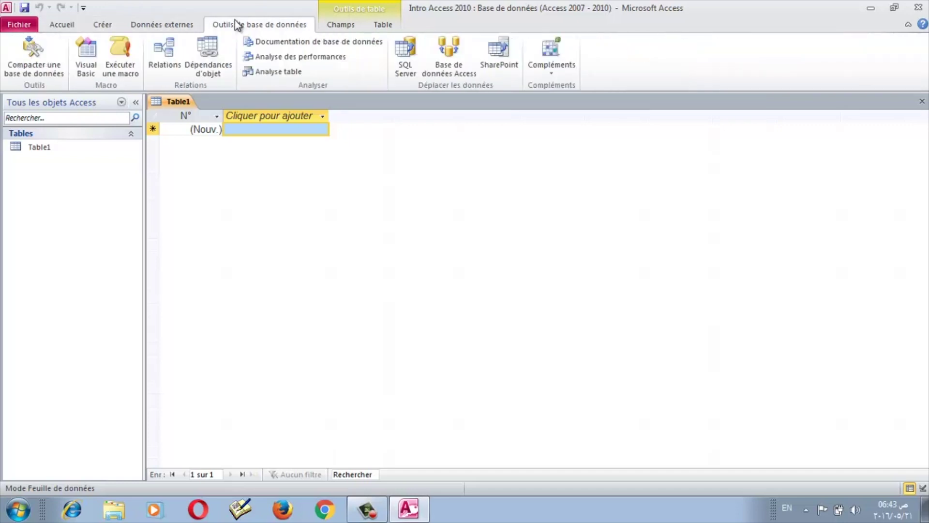
pyautogui.click(334, 24)
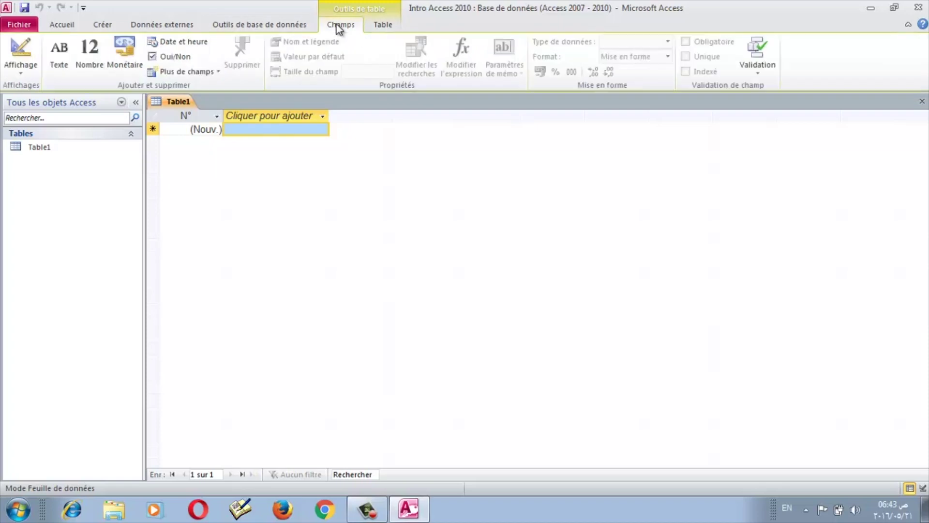
pyautogui.click(383, 25)
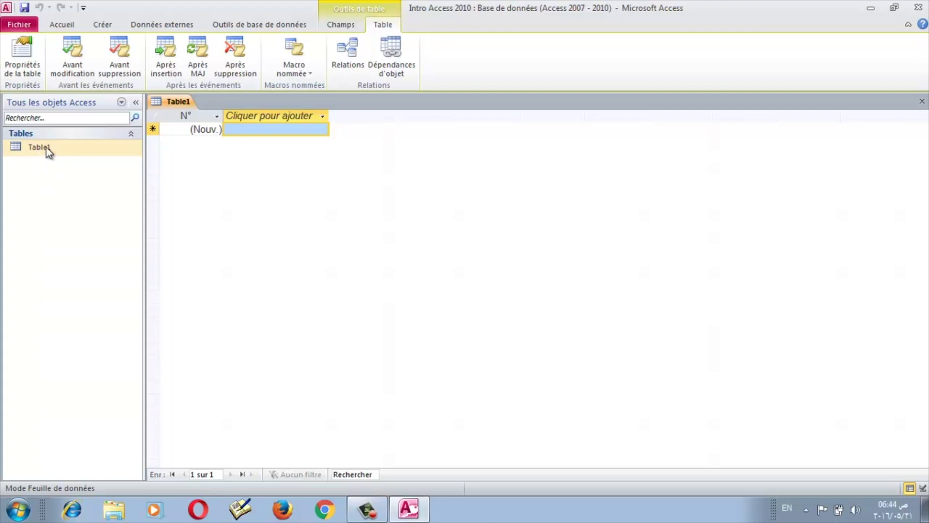
# Collapse the Tables group in the list of database objects and expand it again
pyautogui.click(131, 133)
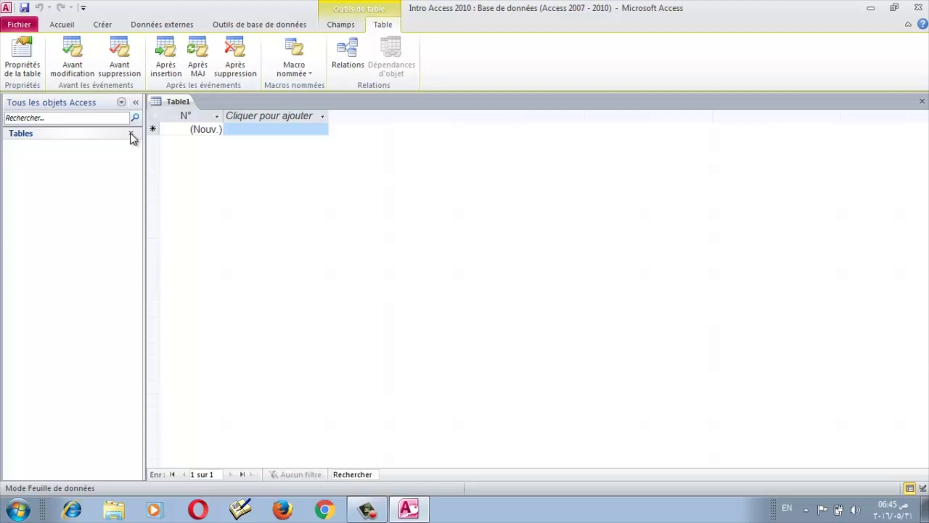
pyautogui.click(131, 133)
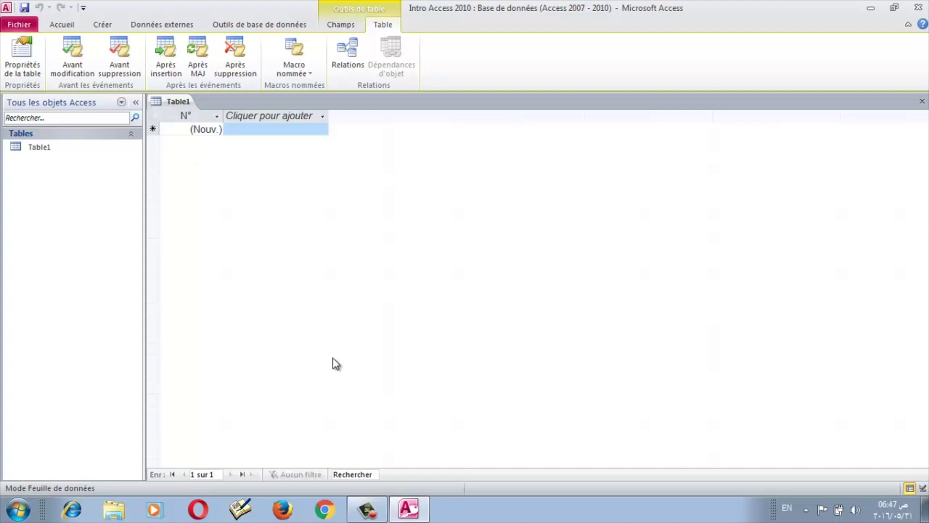
pyautogui.click(370, 509)
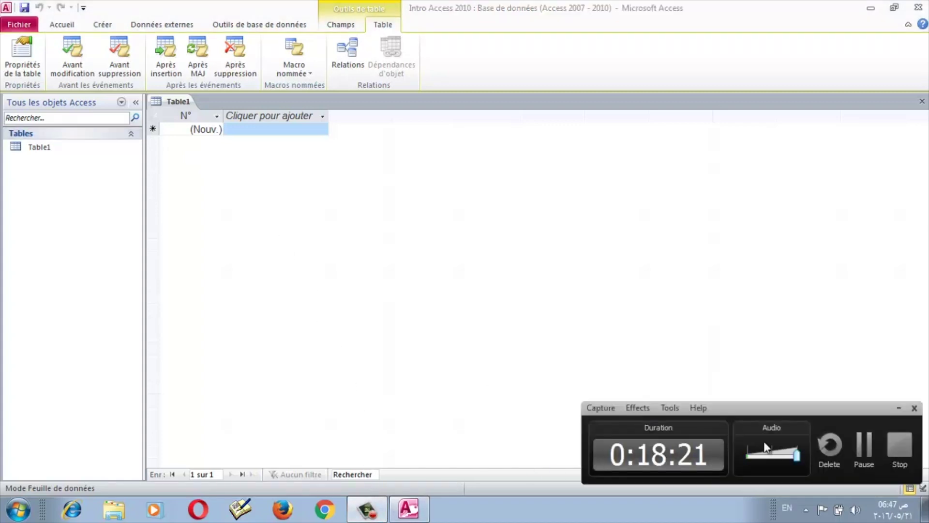